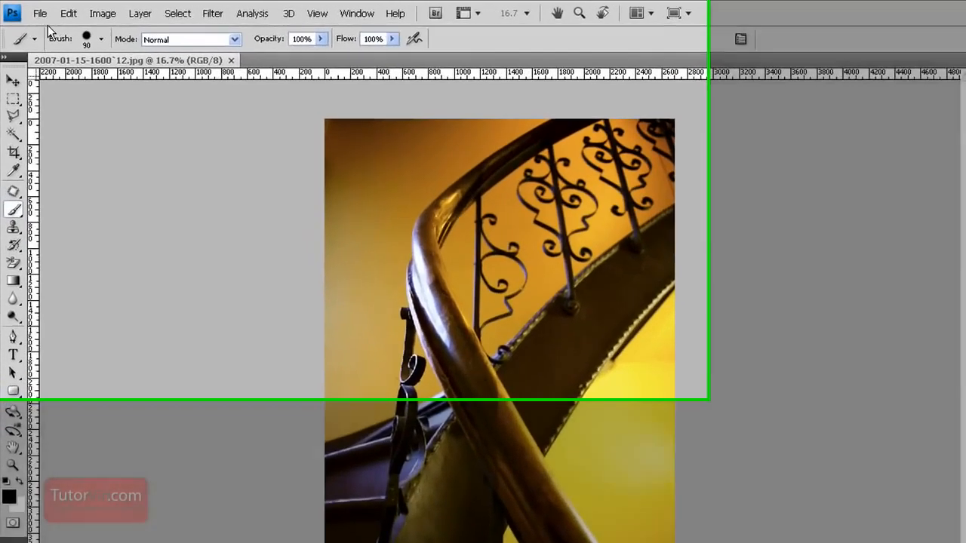
Step: Open the print settings for the staircase photo and select the EPSON Stylus Photo R1800 as the printer
left_click(32, 11)
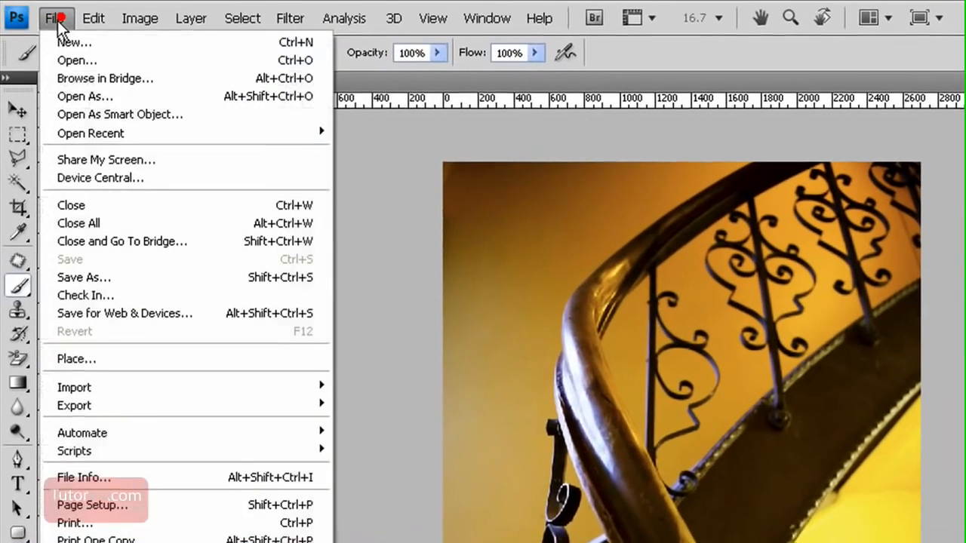
left_click(151, 522)
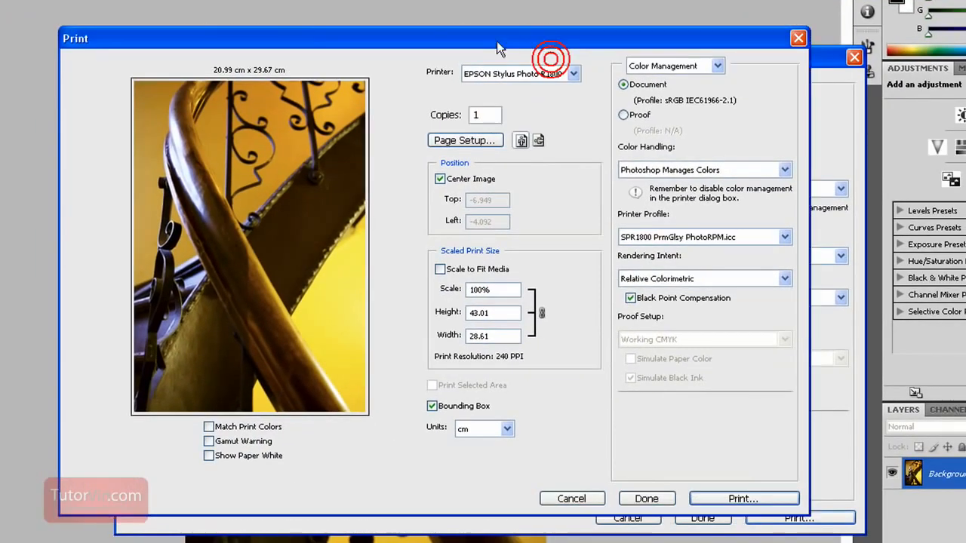
left_click_drag(545, 58, 489, 39)
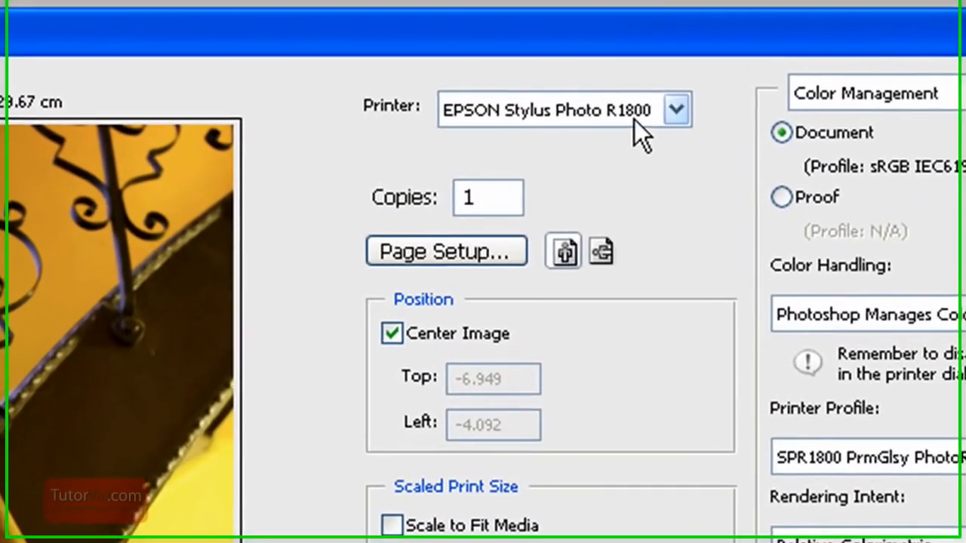
left_click(566, 75)
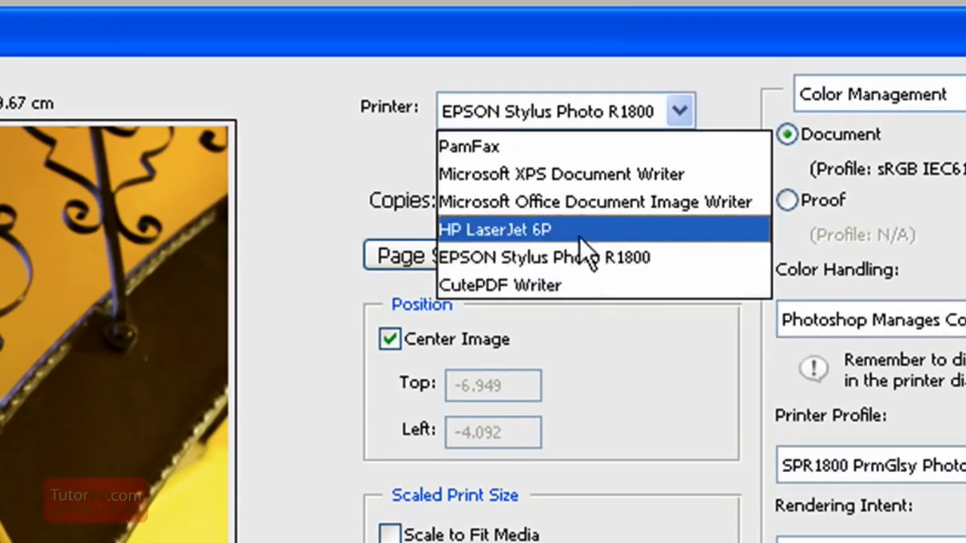
left_click(608, 258)
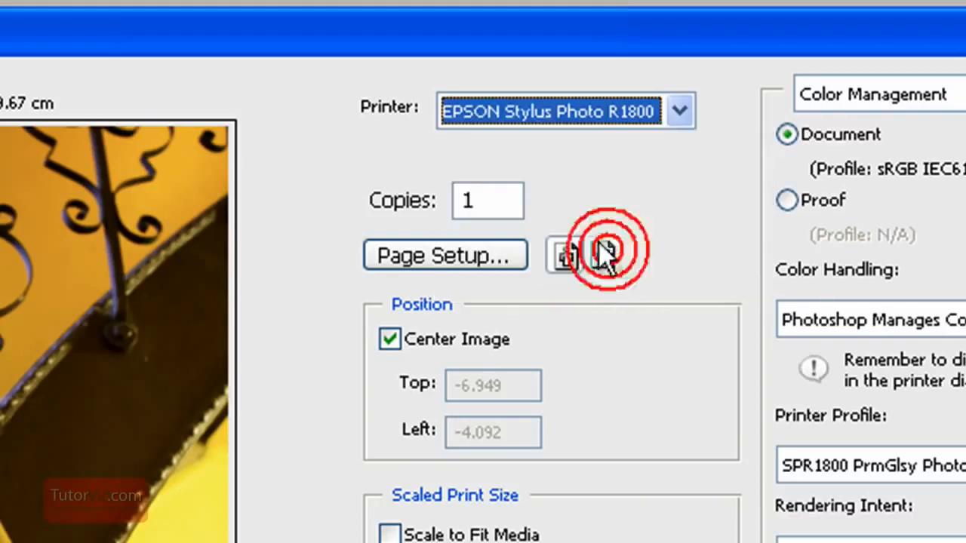
left_click(479, 201)
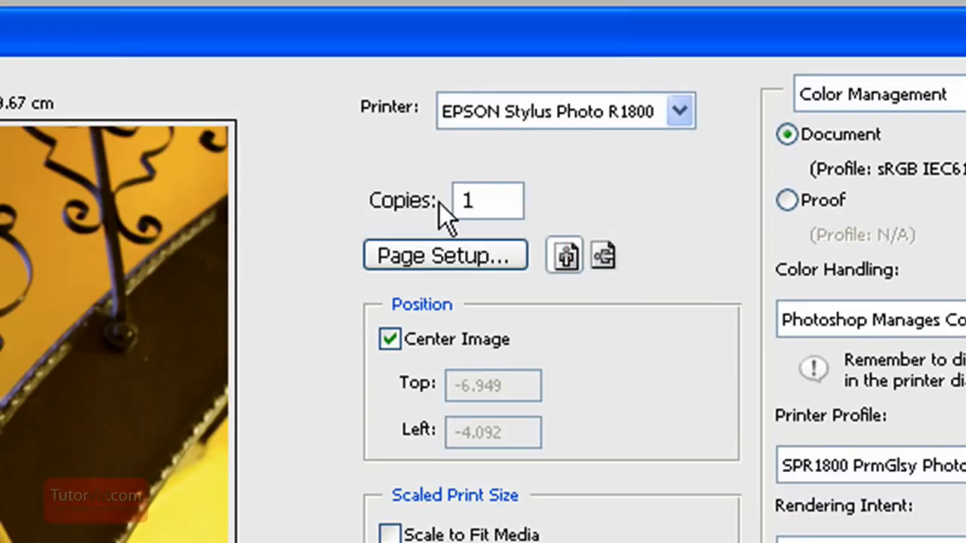
Step: Open the page setup of the EPSON printer and review the paper source choices, keeping Sheet
left_click(498, 260)
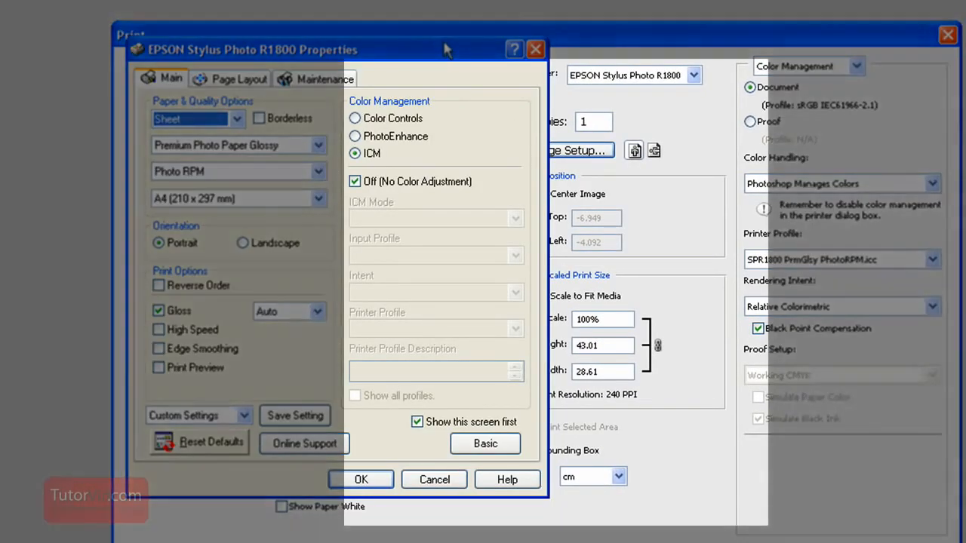
left_click_drag(445, 49, 665, 73)
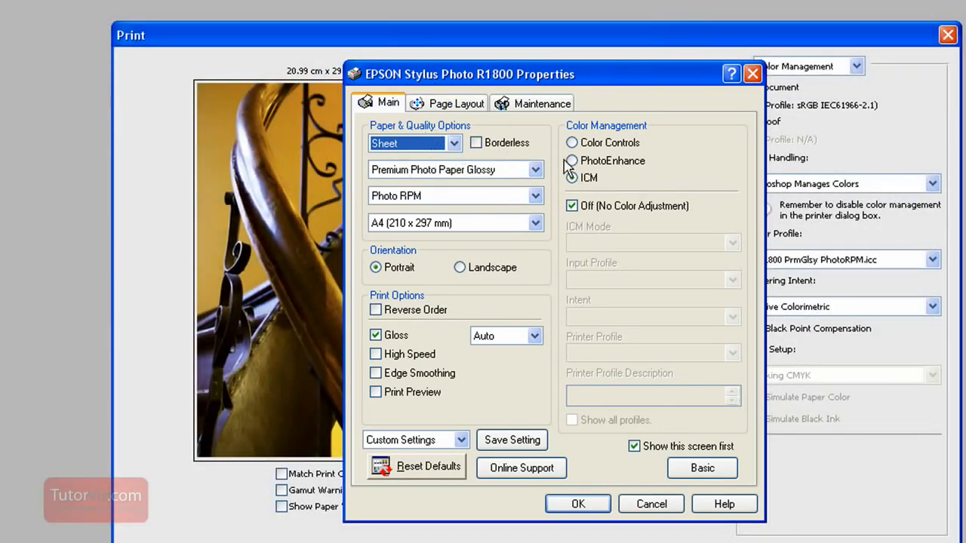
left_click(454, 143)
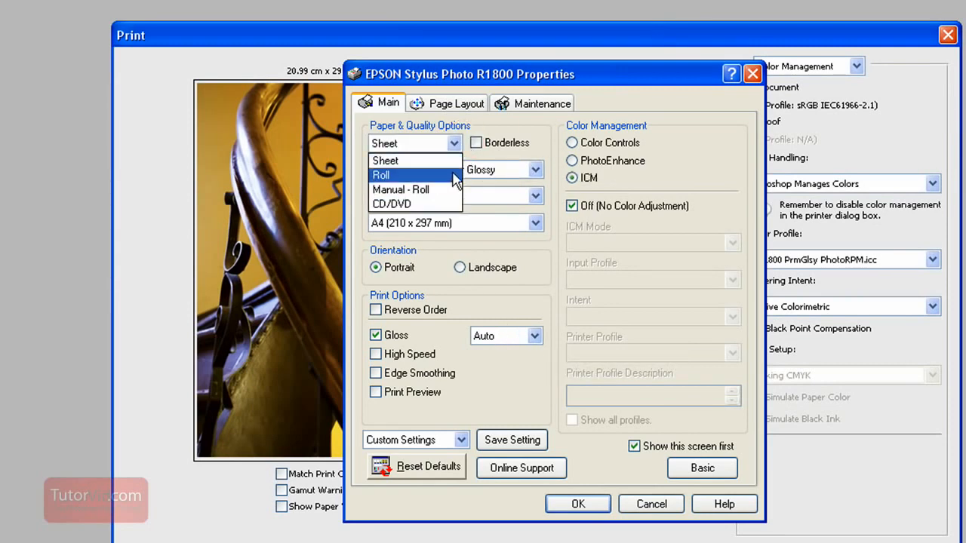
left_click(483, 137)
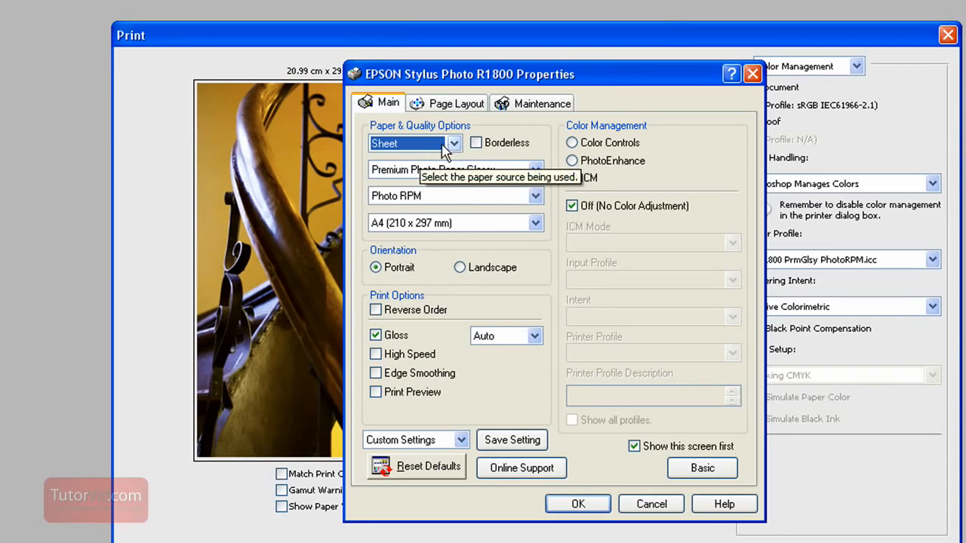
Step: Set the paper type to Premium Photo Paper Glossy and the quality to Photo RPM, with High Speed off
left_click(535, 170)
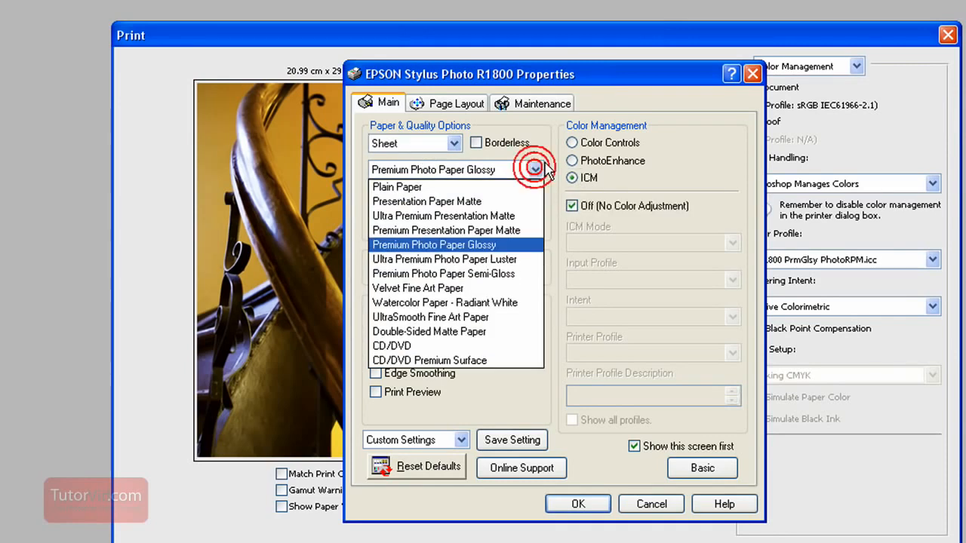
left_click(510, 246)
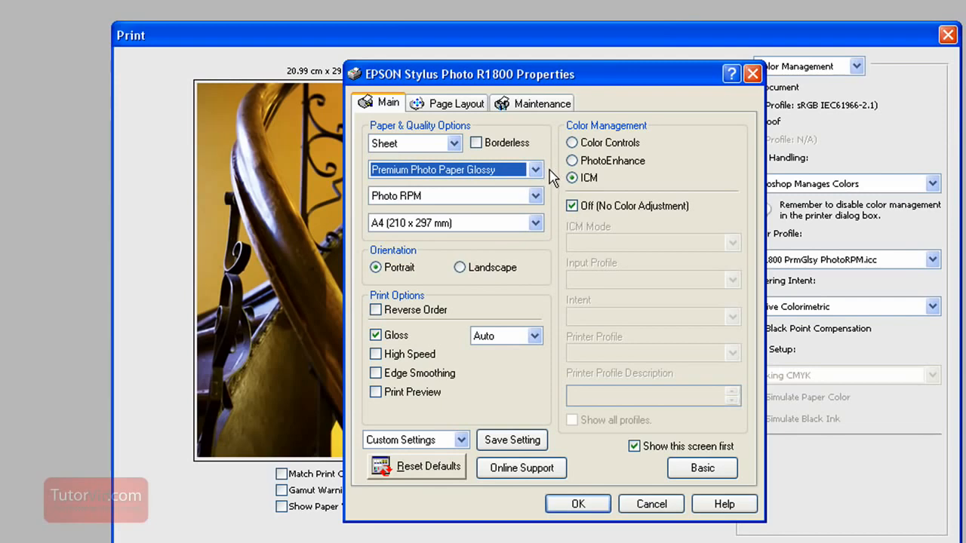
left_click(535, 170)
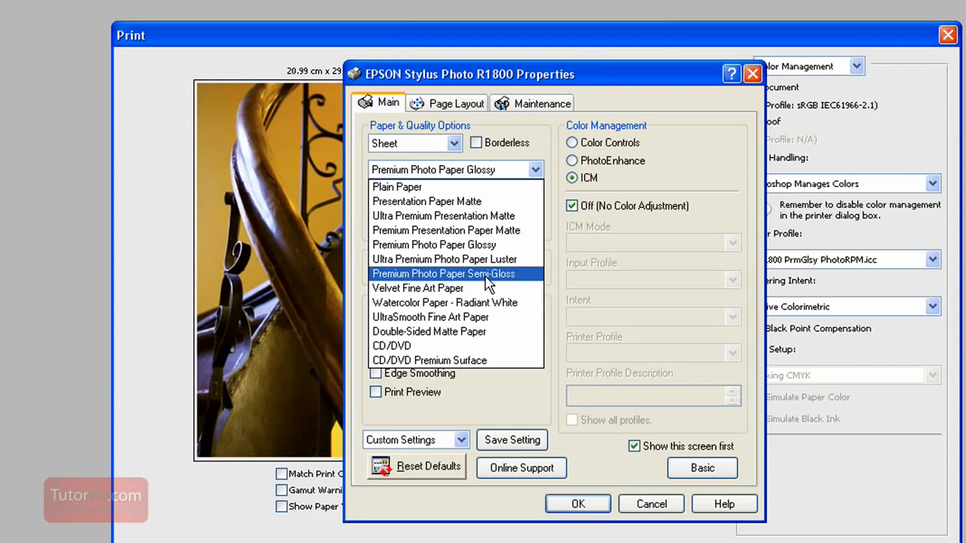
left_click(498, 245)
left_click(531, 195)
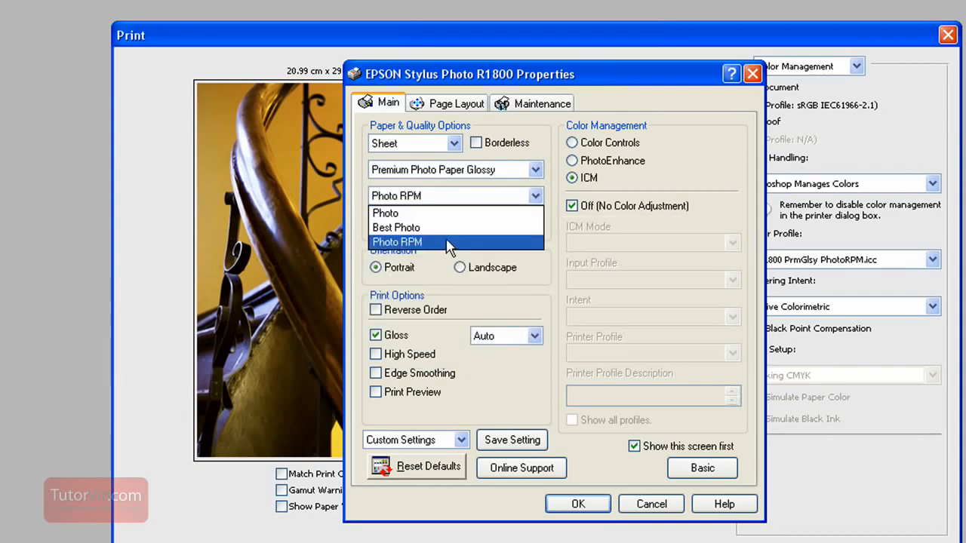
left_click(454, 243)
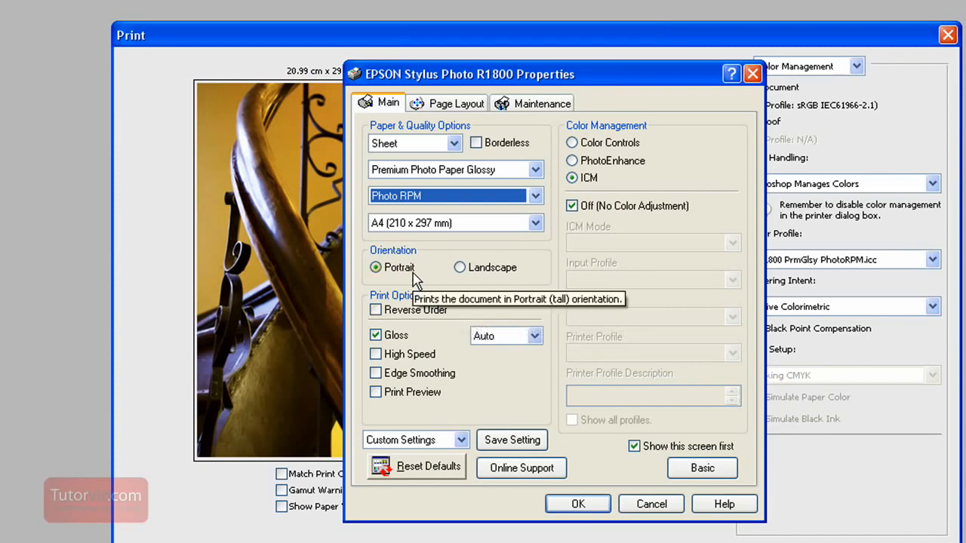
left_click(376, 355)
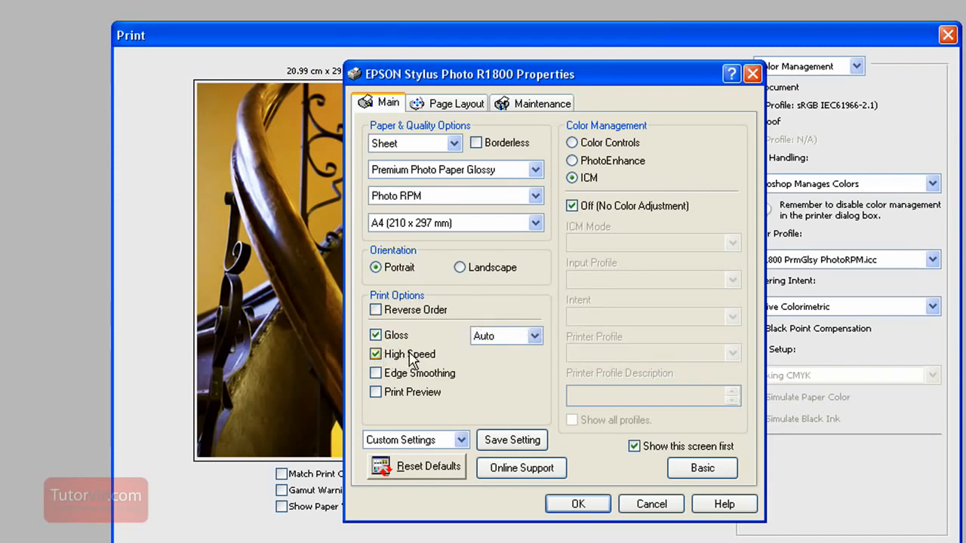
left_click(376, 354)
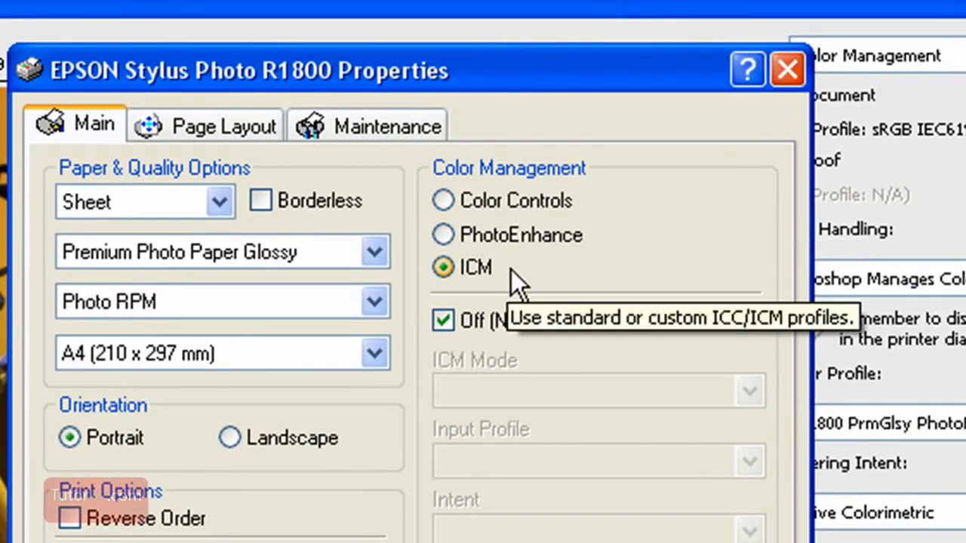
Step: Turn the ICM Off (No Color Adjustment) option off to show the driver's profile settings, and turn it back on
left_click(442, 320)
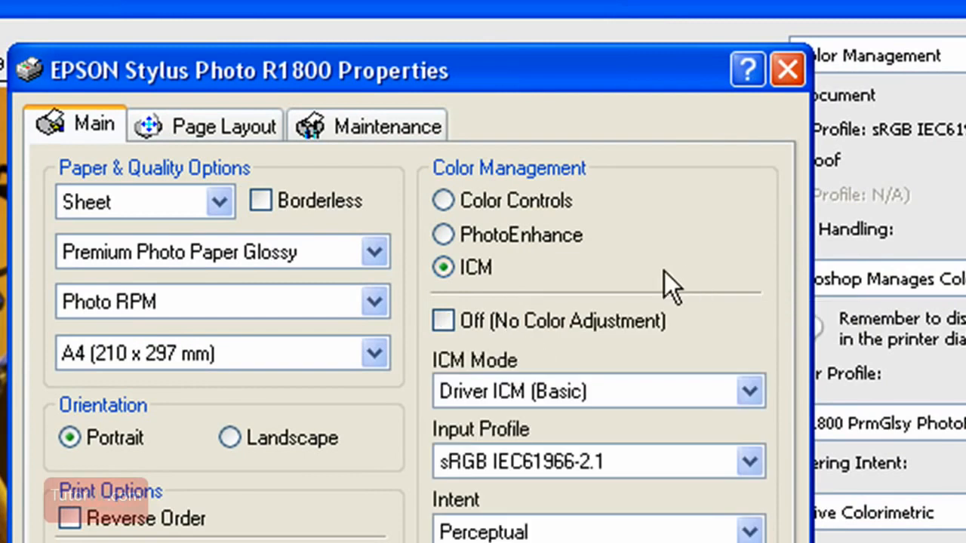
left_click(443, 319)
left_click(451, 317)
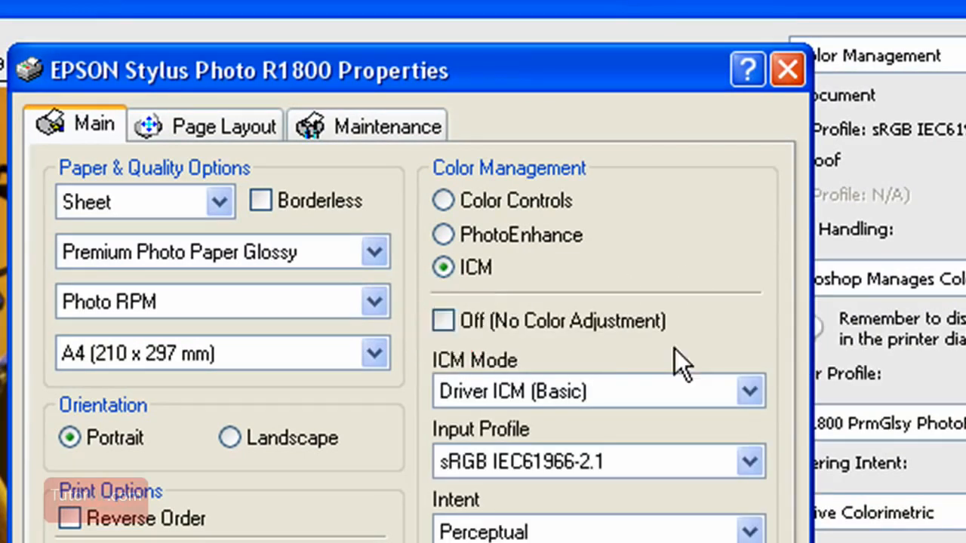
left_click(444, 321)
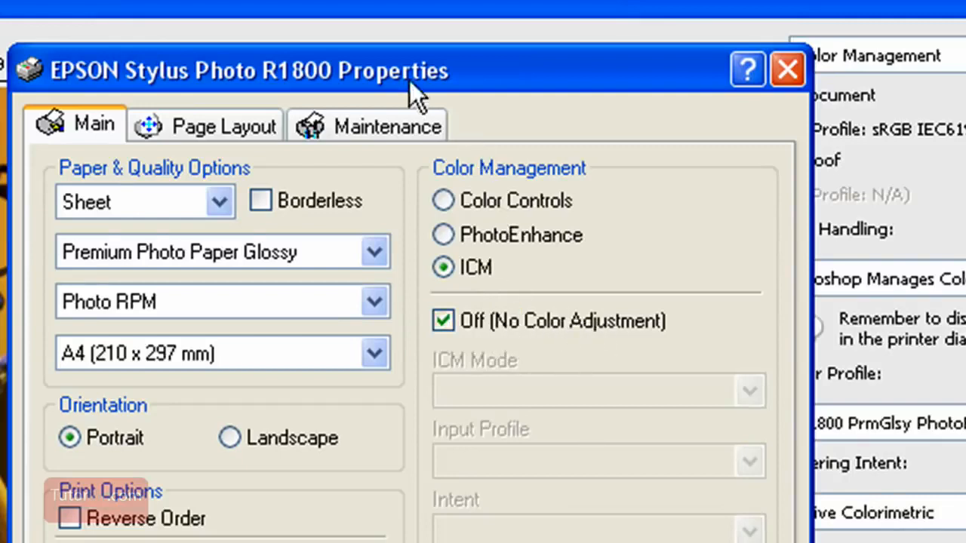
mouse_move(499, 66)
left_mouse_down()
mouse_move(508, 60)
mouse_move(497, 62)
left_mouse_up()
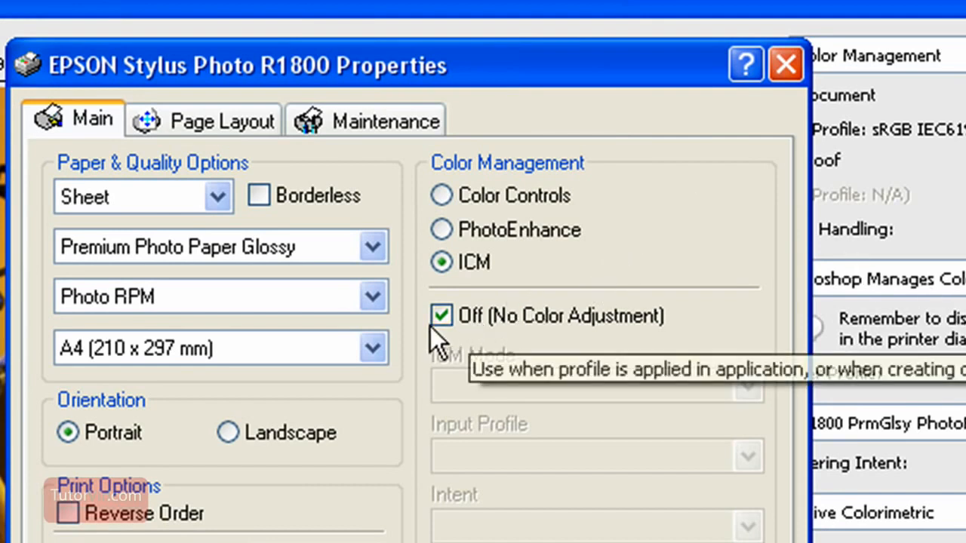
left_click(716, 296)
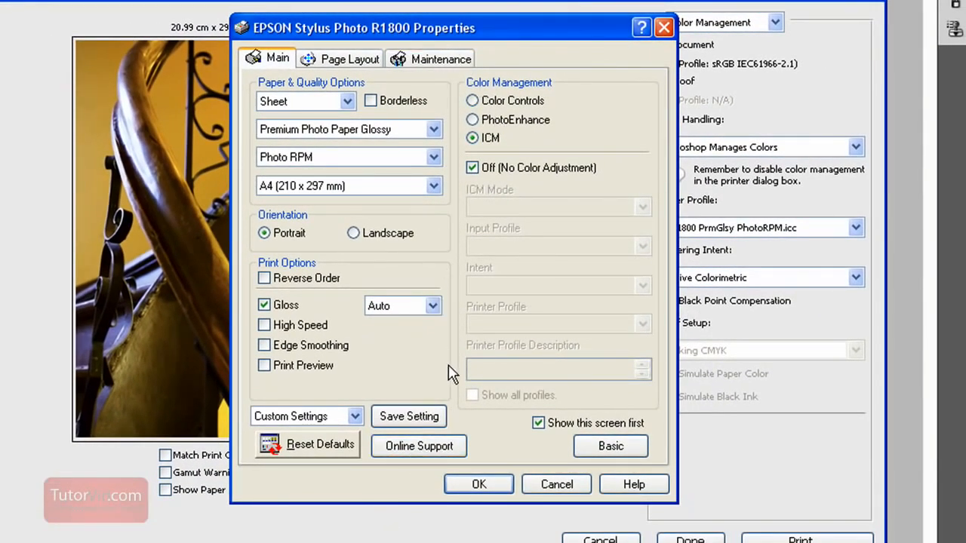
Step: Look at the dialog for saving custom printer settings, and apply the saved preset A4 Iford Gold Fibr Silke
left_click(396, 420)
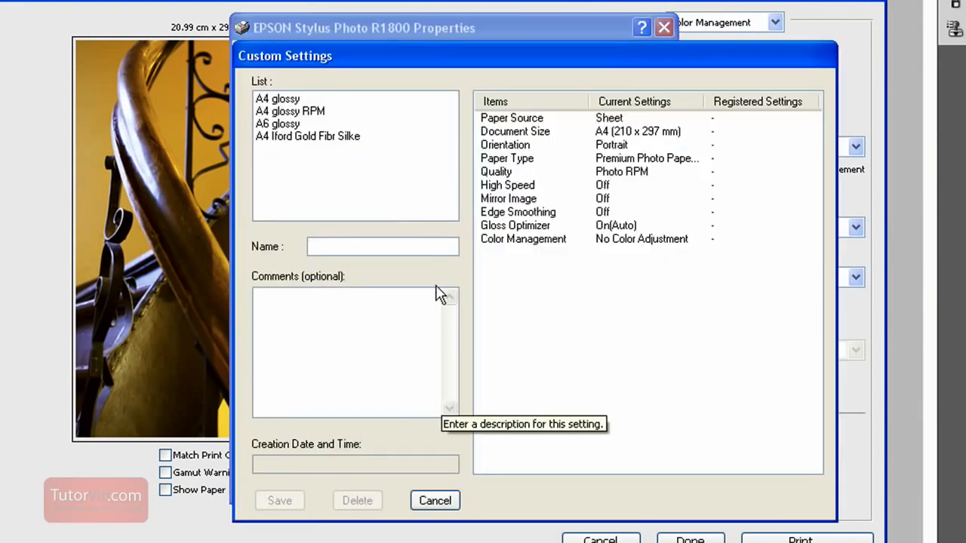
left_click(435, 500)
left_click(355, 416)
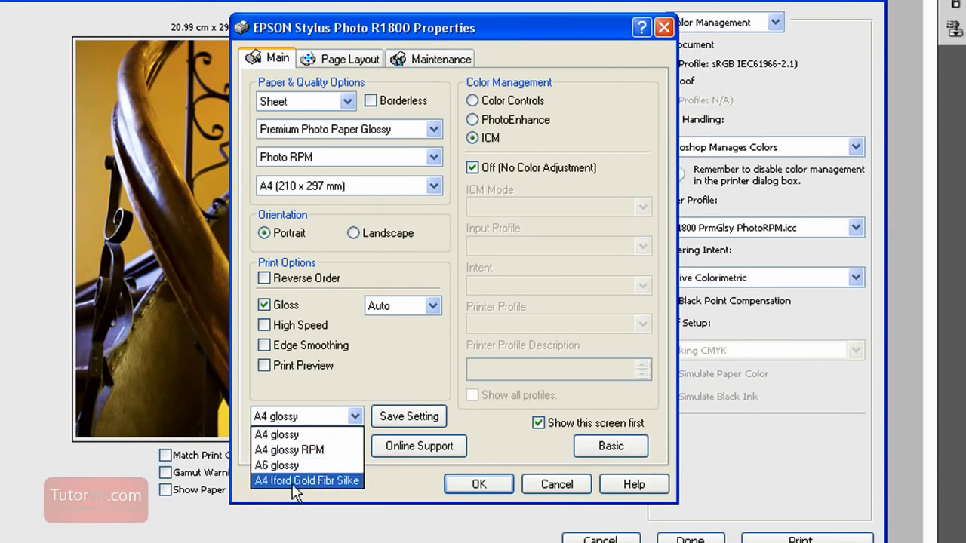
left_click(335, 481)
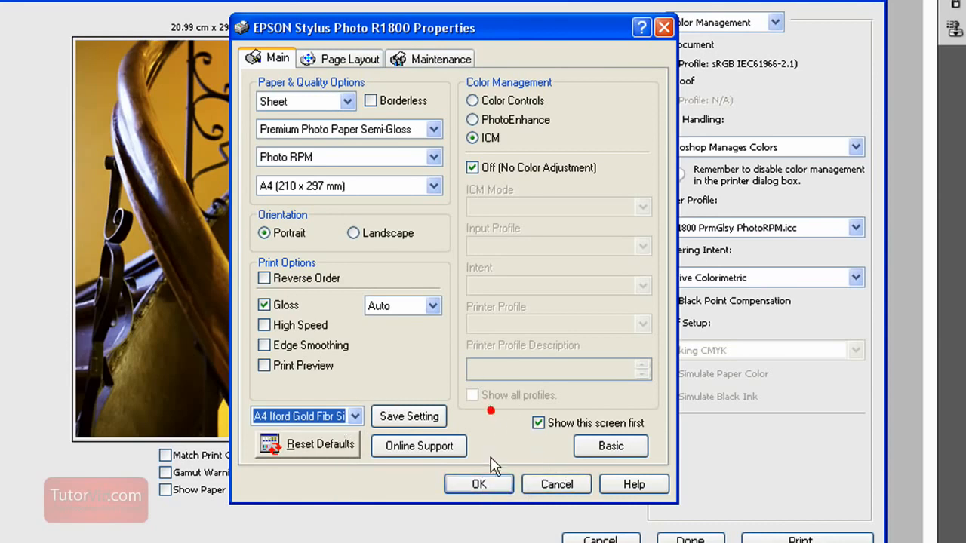
Step: View the printer's basic settings, return to the advanced ones and accept the printer properties
left_click(611, 446)
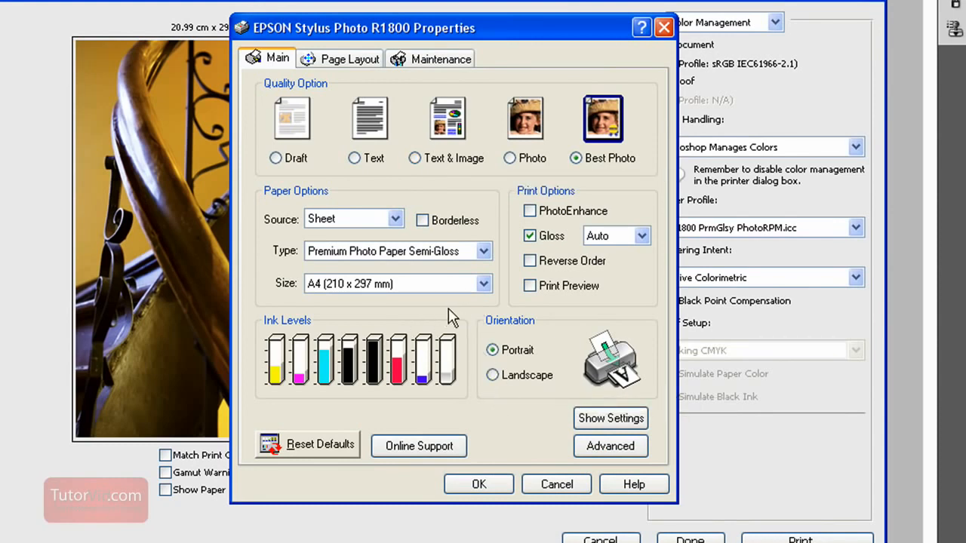
left_click(597, 446)
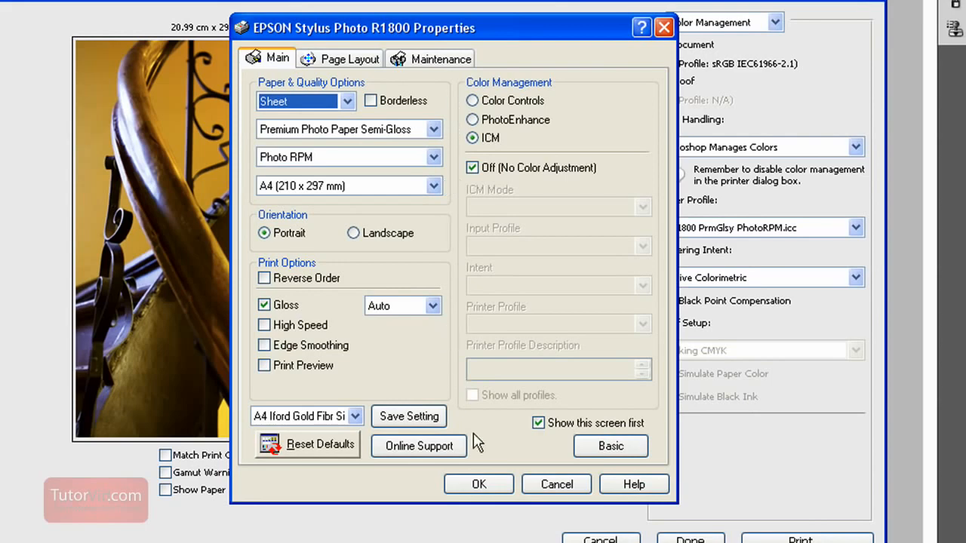
left_click(478, 484)
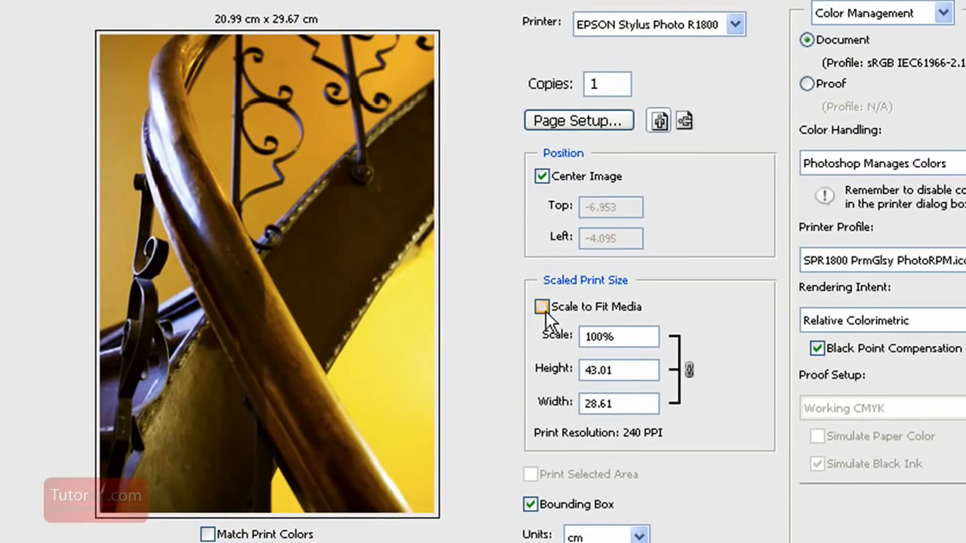
Step: Scale the photo to fit the media, keeping the bounding box enabled
left_click(298, 96)
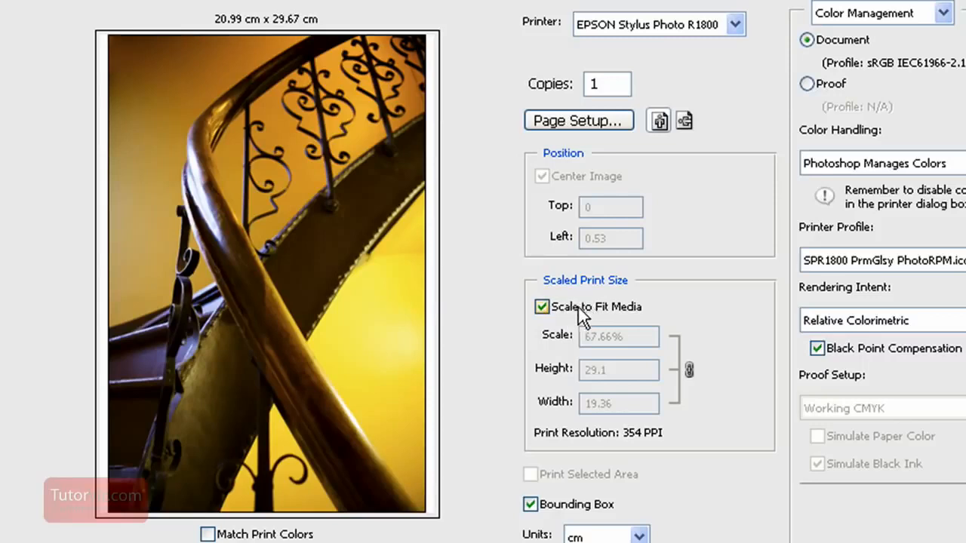
left_click(530, 504)
left_click(531, 504)
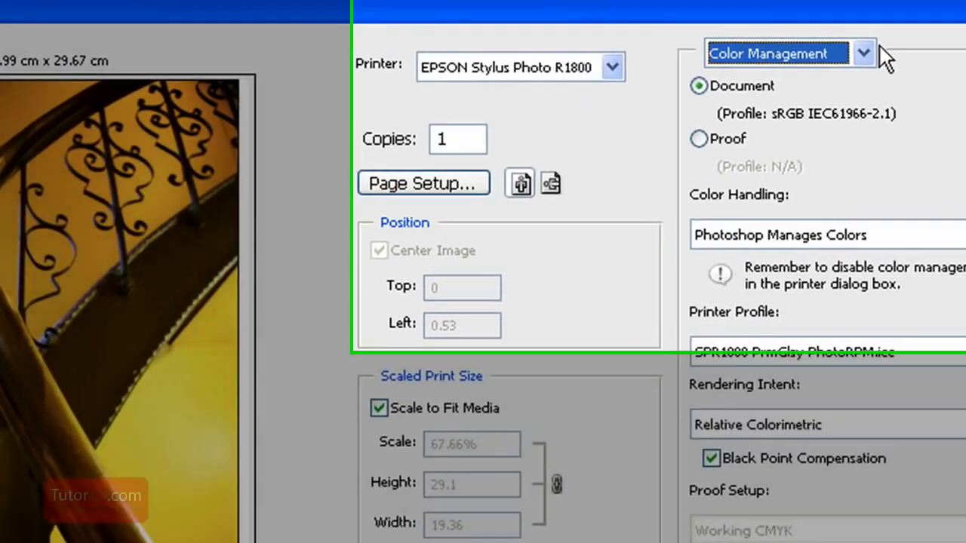
Step: In the print color management settings, choose Document as the source and Photoshop Manages Colors for color handling
left_click(748, 133)
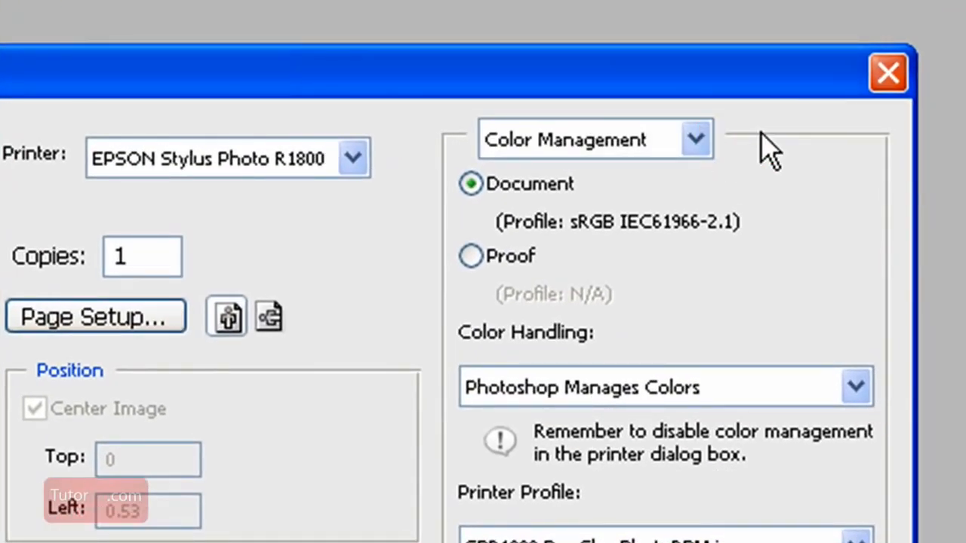
left_click(472, 183)
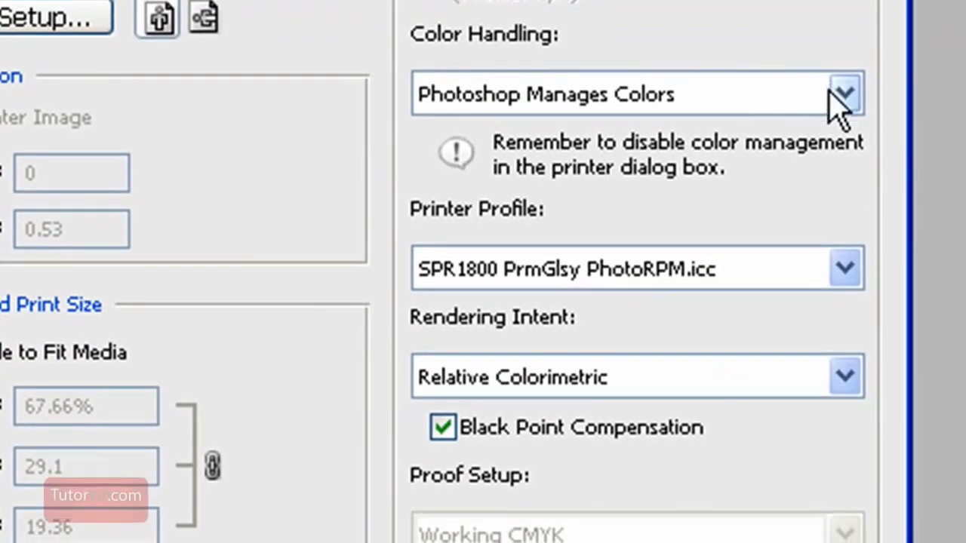
left_click(841, 94)
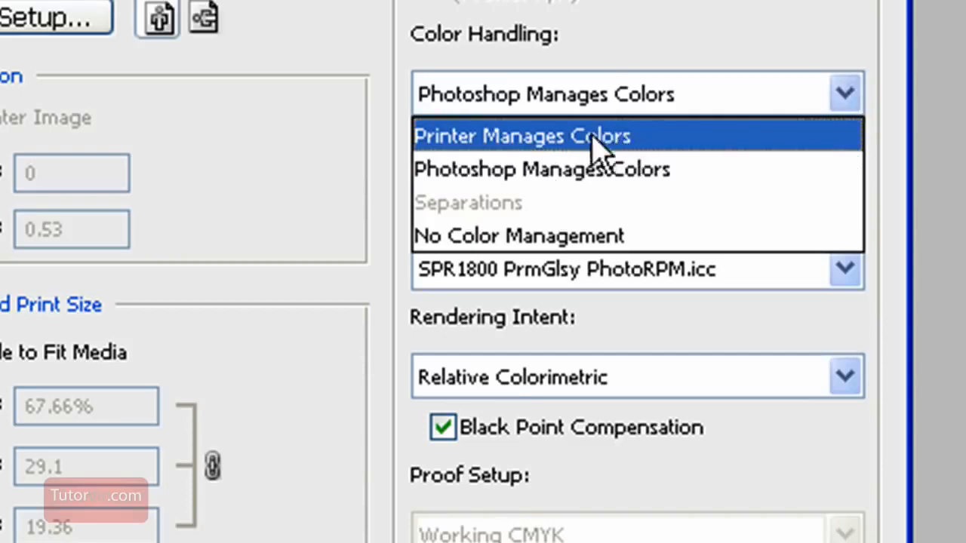
left_click(576, 168)
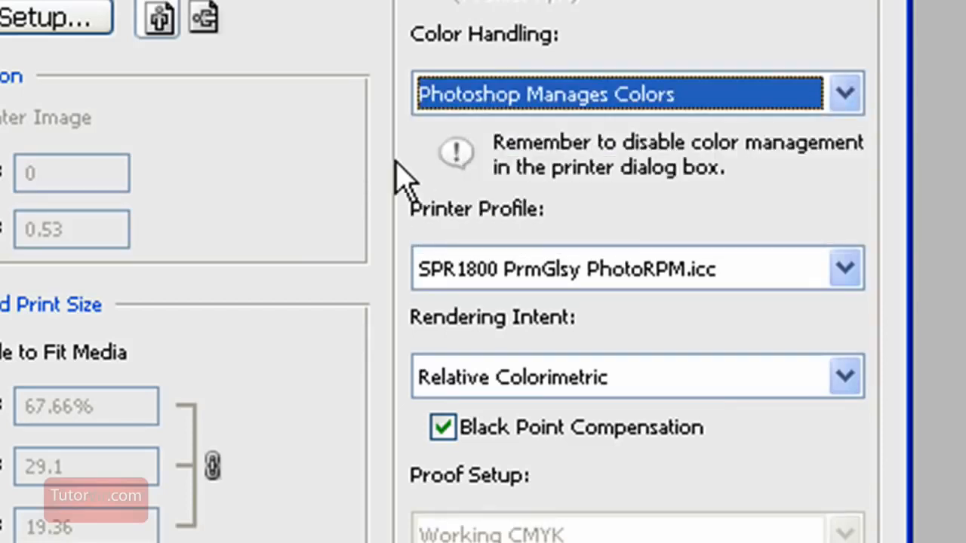
left_click(388, 152)
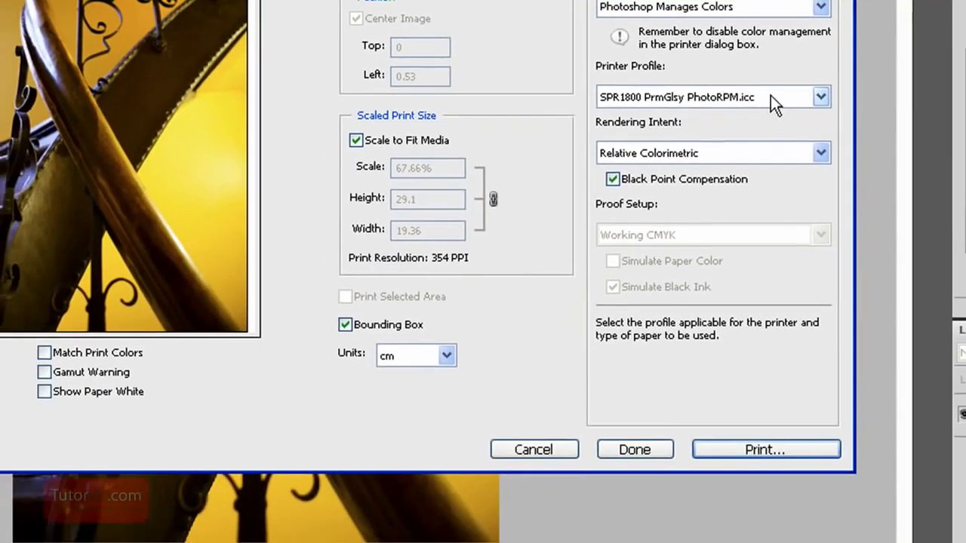
Step: Look through the available printer profiles for the printer and paper combinations, keeping SPR1800 PrmGlsy PhotoRPM.icc selected
left_click(783, 269)
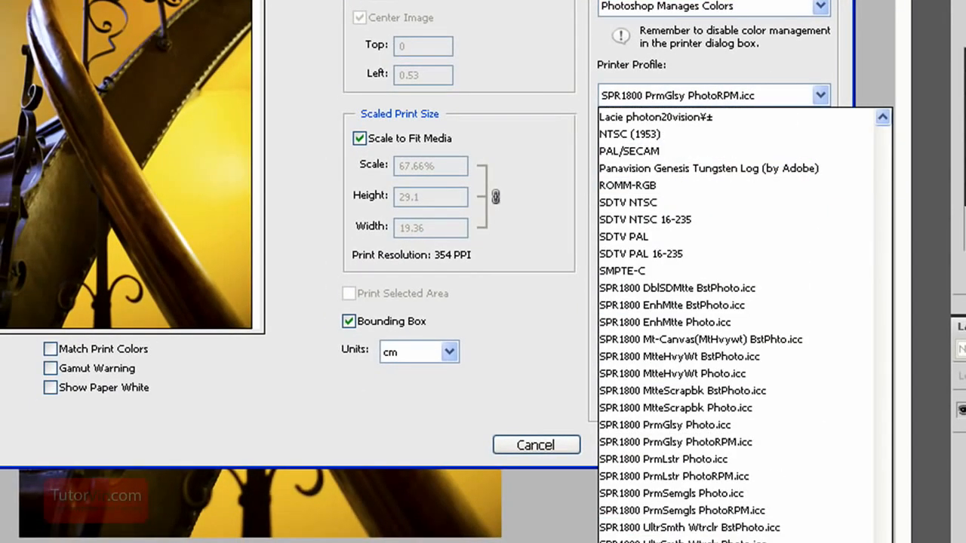
scroll(739, 324, "up", 3)
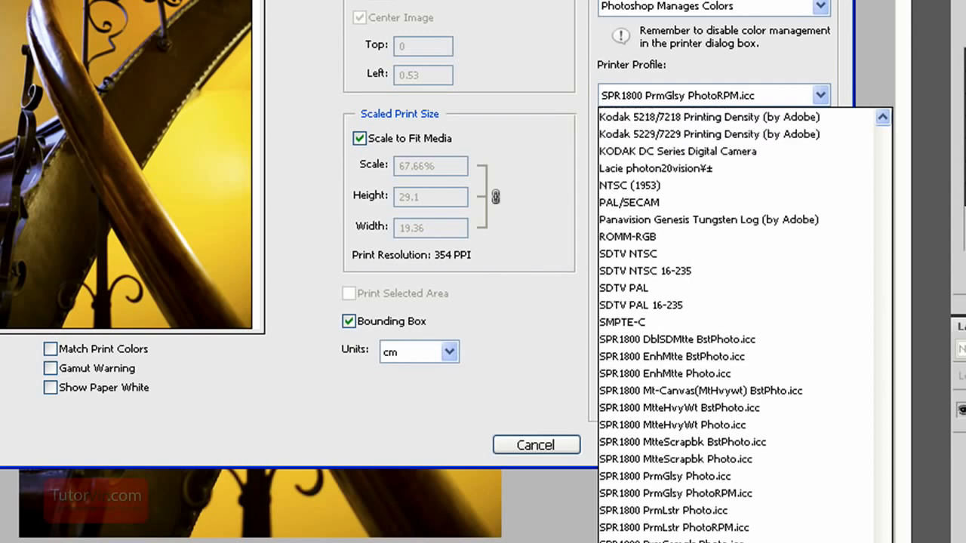
scroll(739, 324, "down", 2)
scroll(709, 325, "down", 1)
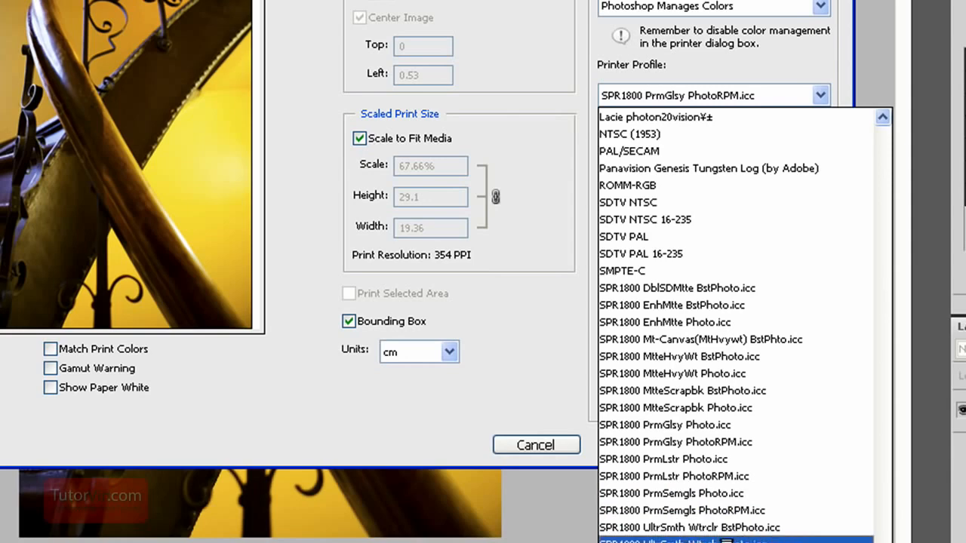
left_click_drag(884, 542, 894, 490)
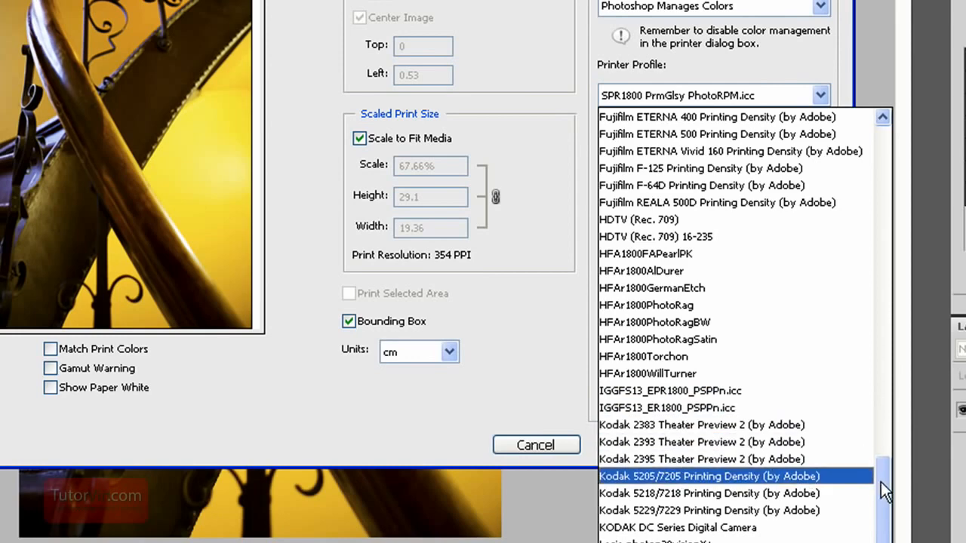
left_click_drag(880, 484, 877, 356)
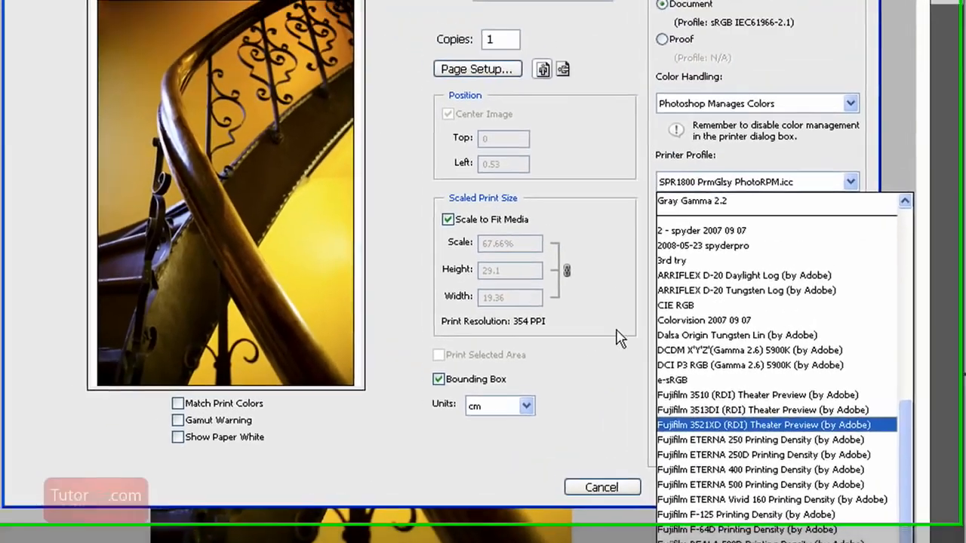
left_click(553, 219)
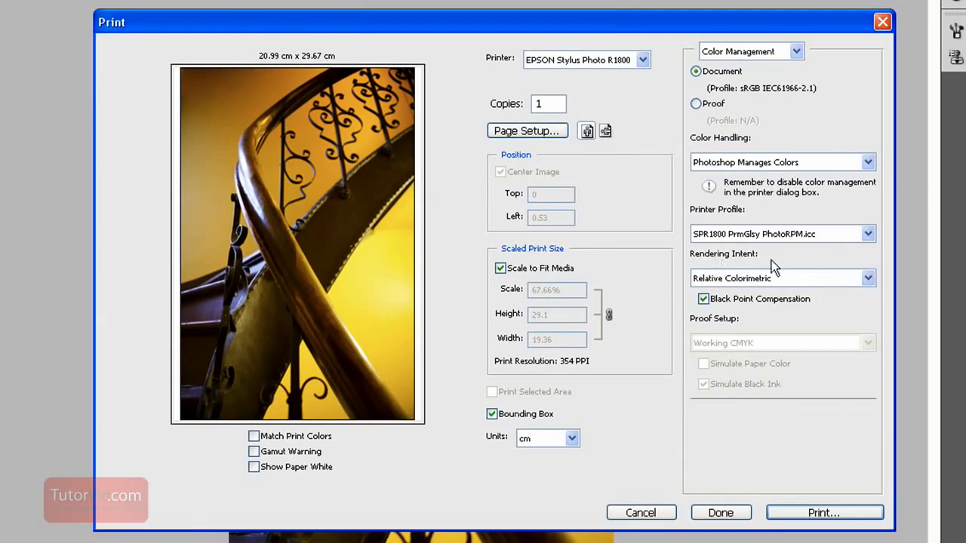
Step: Keep Relative Colorimetric as the rendering intent, proceed to the system print dialog for the EPSON Stylus Photo R1800 and close it
left_click(869, 278)
left_click(871, 278)
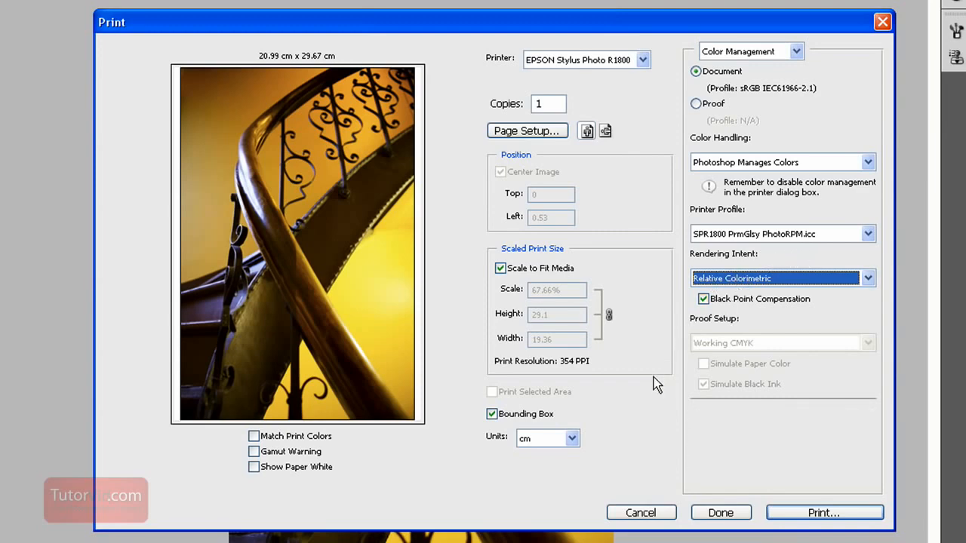
left_click(825, 513)
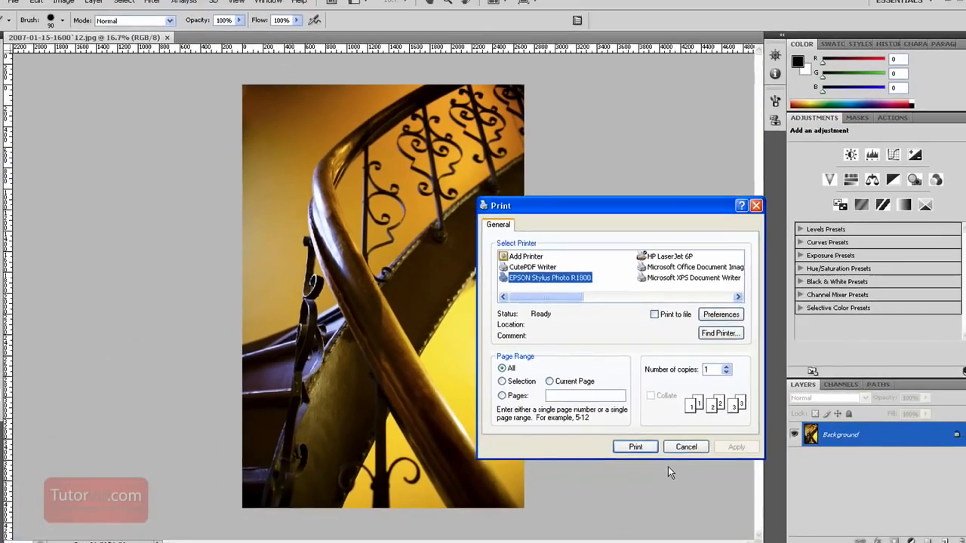
left_click(729, 517)
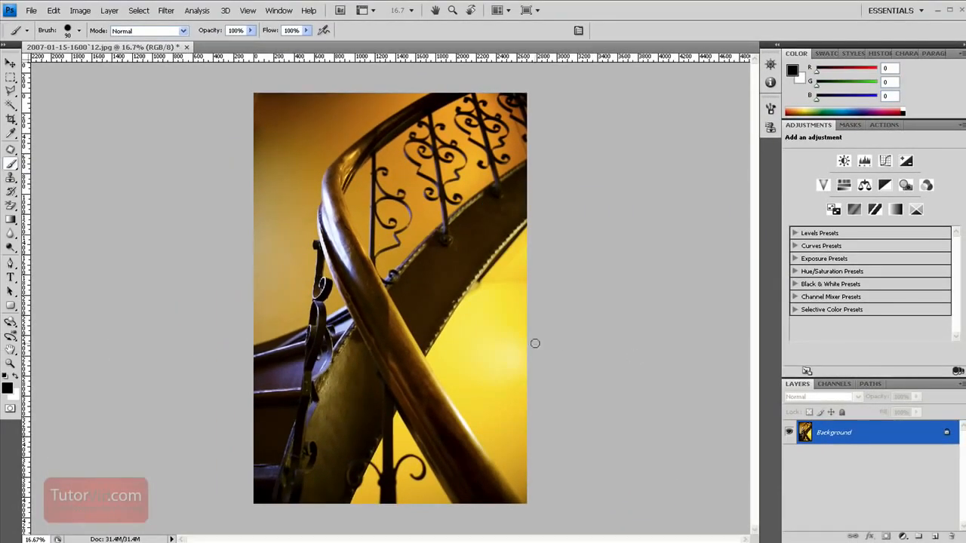